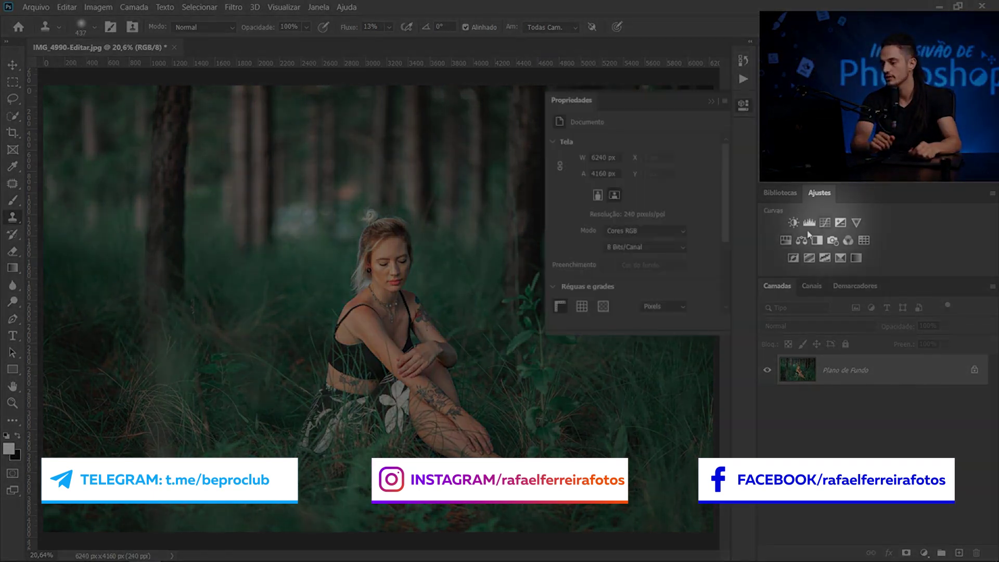
# Step: Add a Curves adjustment layer to the forest photo and test raising and lowering the curve
pyautogui.click(824, 222)
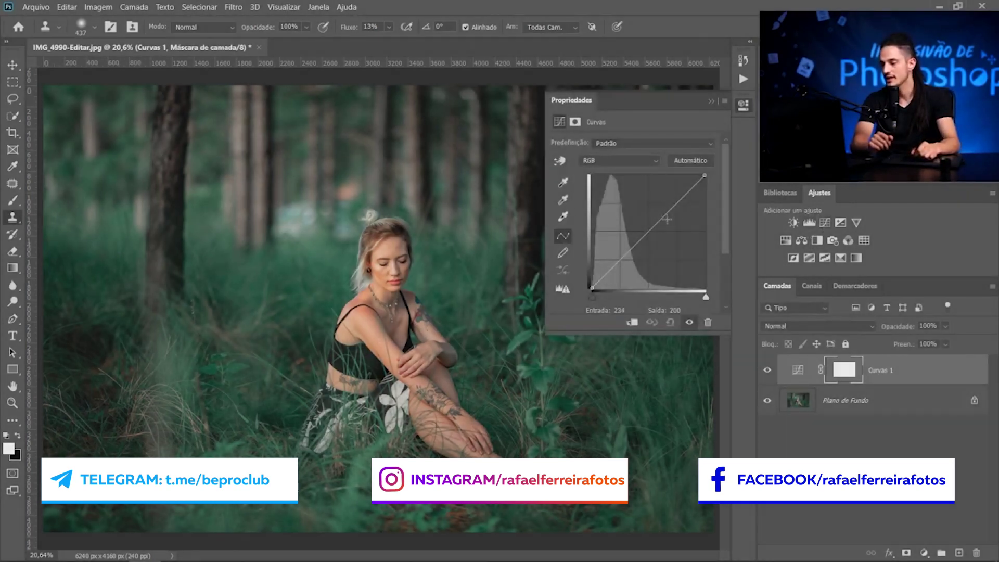
pyautogui.moveTo(674, 206); pyautogui.dragTo(674, 193)
pyautogui.moveTo(644, 228); pyautogui.dragTo(621, 248)
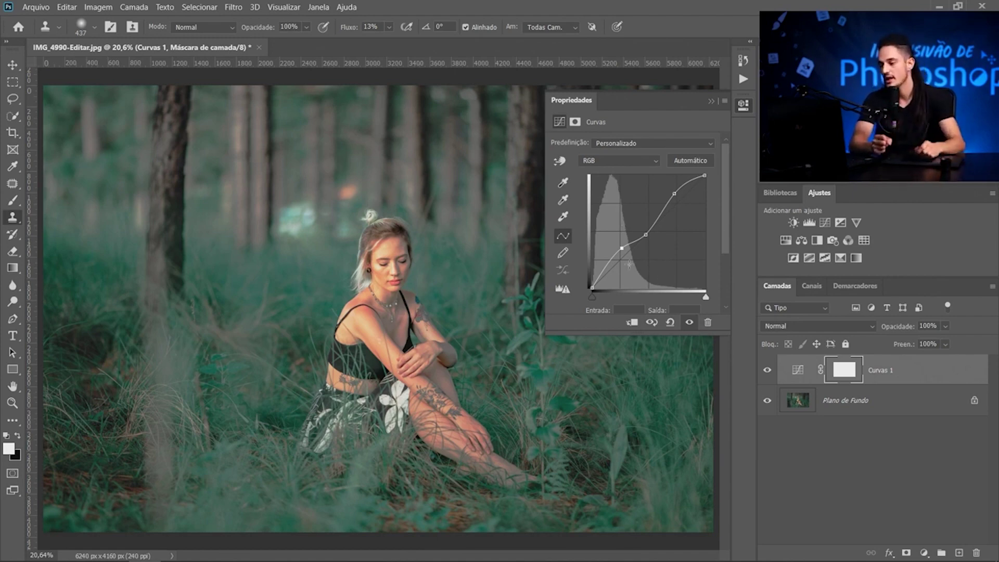
# Step: Try a steeper curve and a darkening S-curve, then drag the point off to reset the curve straight
pyautogui.moveTo(622, 251); pyautogui.dragTo(665, 286)
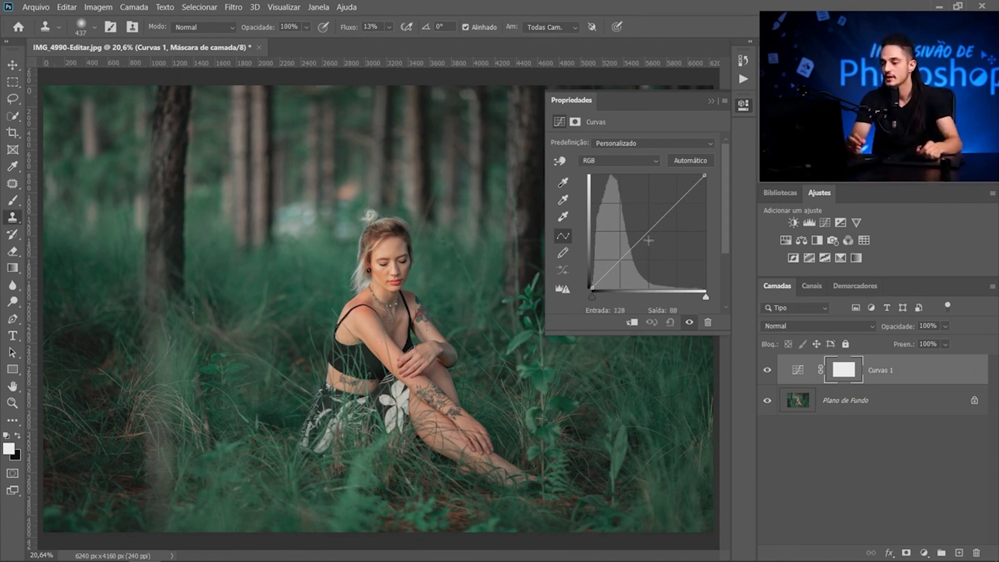
pyautogui.moveTo(646, 232)
pyautogui.mouseDown()
pyautogui.moveTo(661, 250)
pyautogui.moveTo(623, 216)
pyautogui.mouseUp()
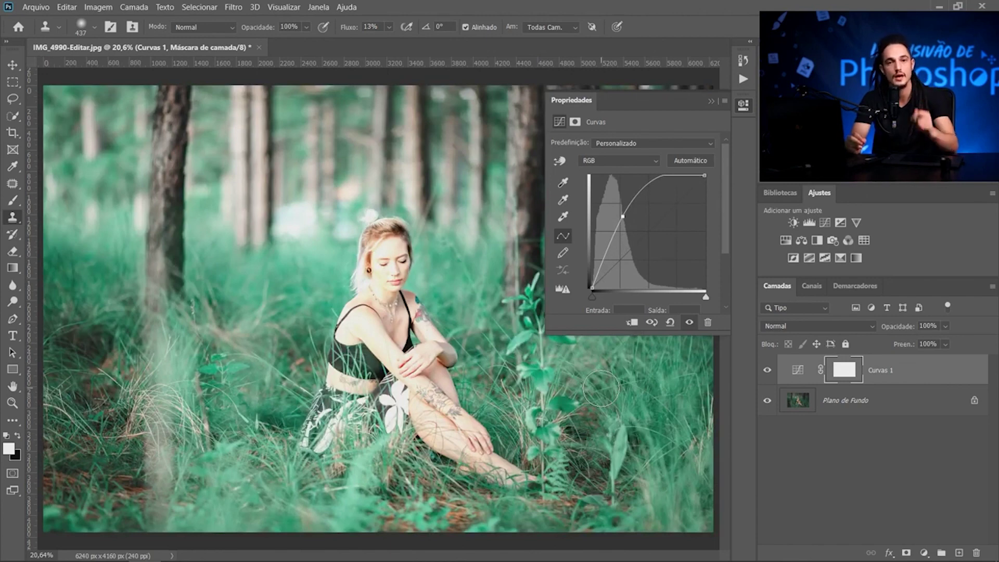
pyautogui.moveTo(623, 216); pyautogui.dragTo(592, 163)
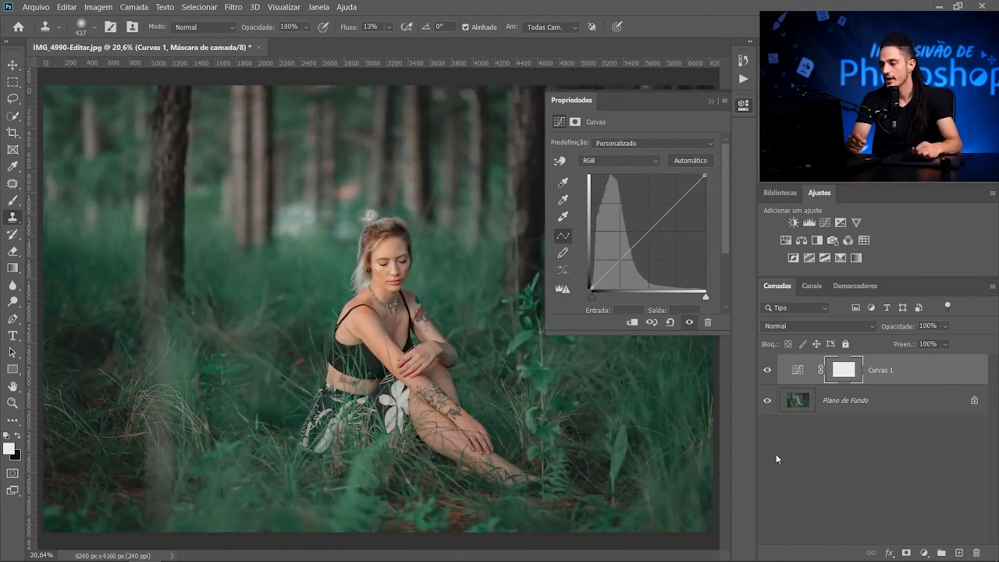
pyautogui.click(591, 162)
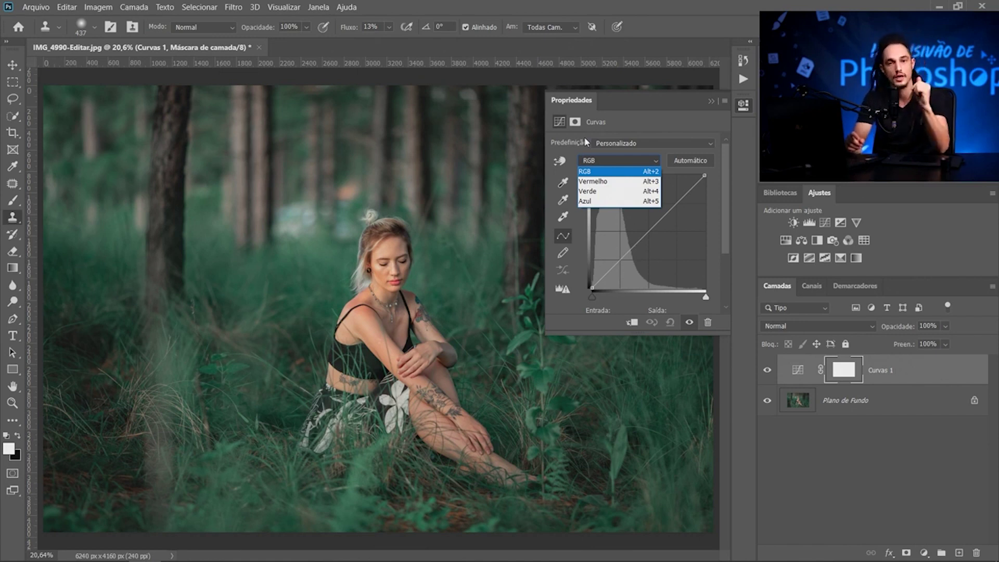
pyautogui.click(593, 184)
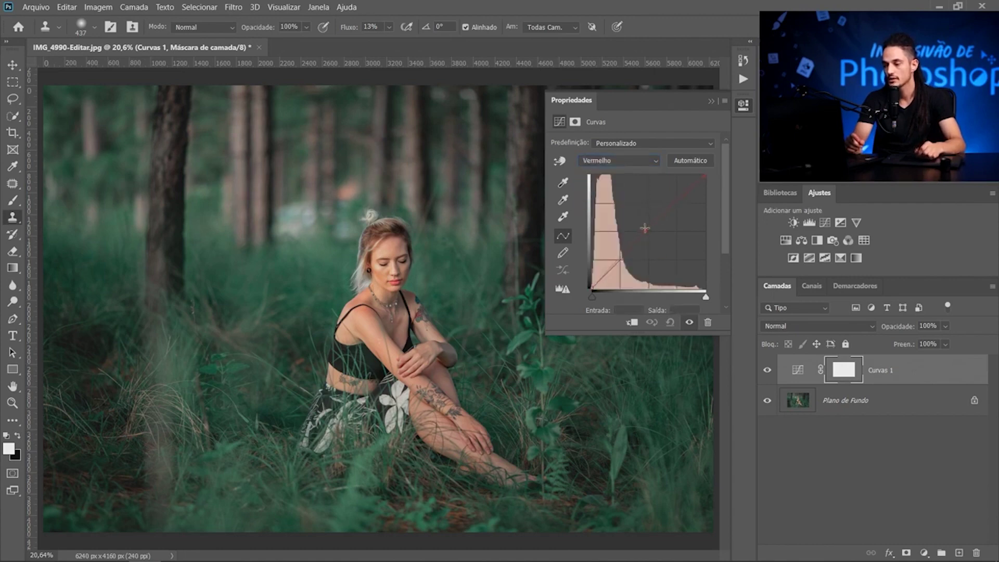
pyautogui.moveTo(632, 219); pyautogui.dragTo(668, 253)
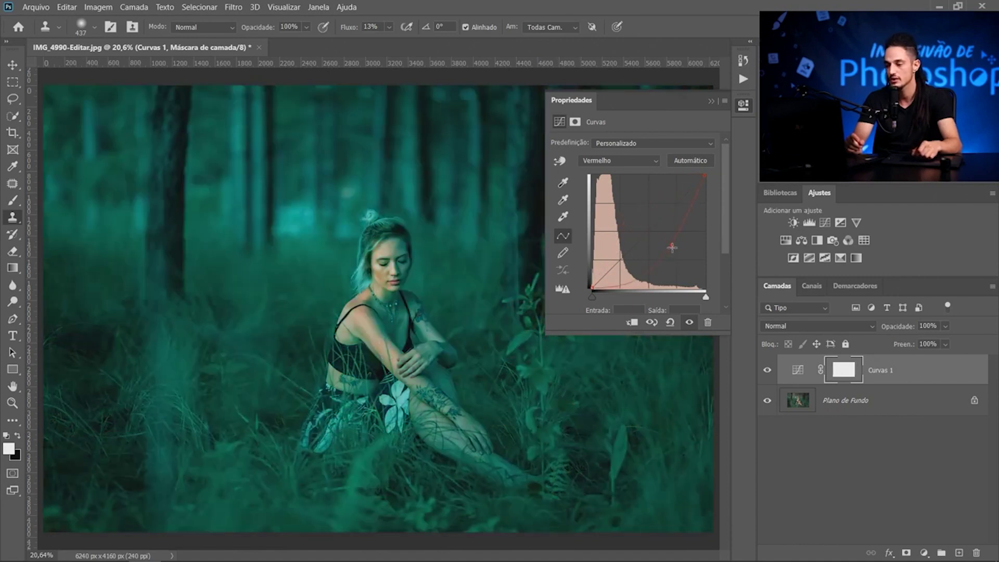
pyautogui.press('Delete')
pyautogui.click(618, 160)
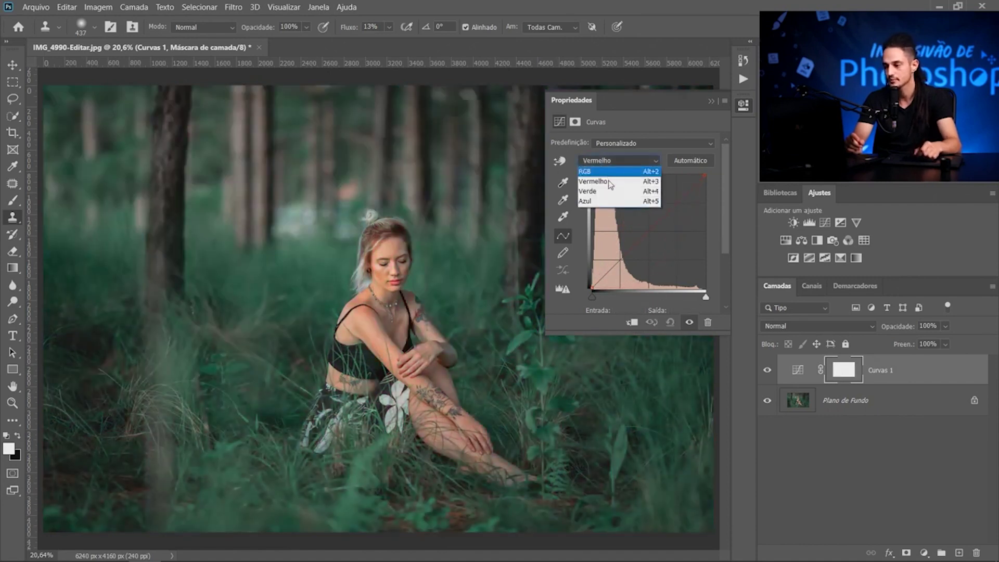
pyautogui.click(602, 191)
pyautogui.moveTo(649, 231); pyautogui.dragTo(641, 210)
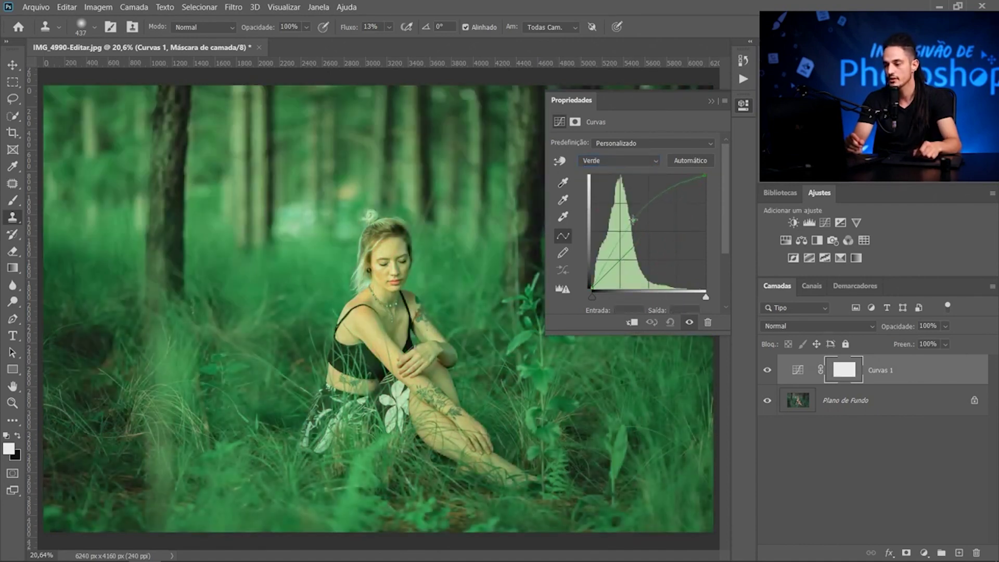
pyautogui.press('Delete')
pyautogui.click(606, 161)
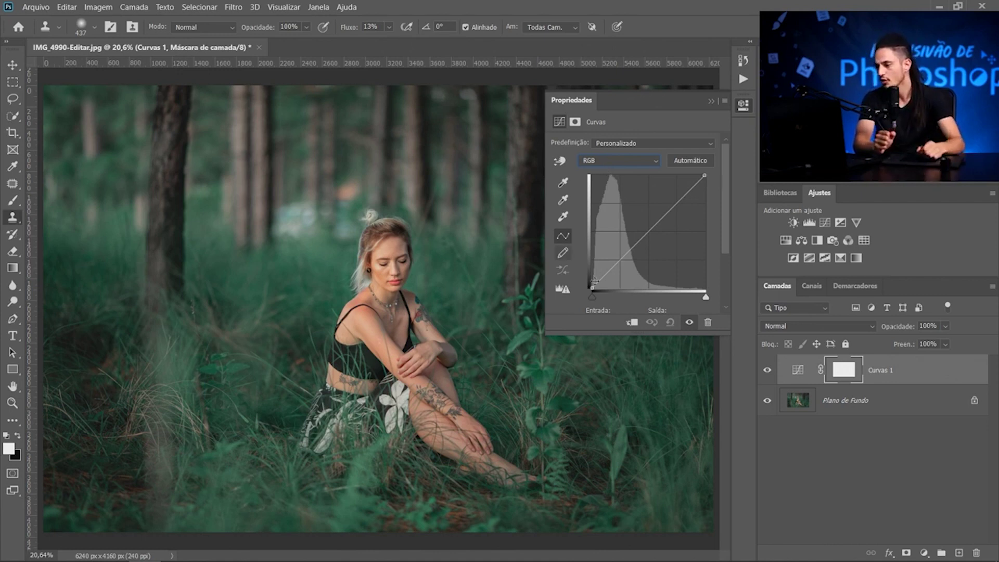
pyautogui.scroll(-2, 727, 223)
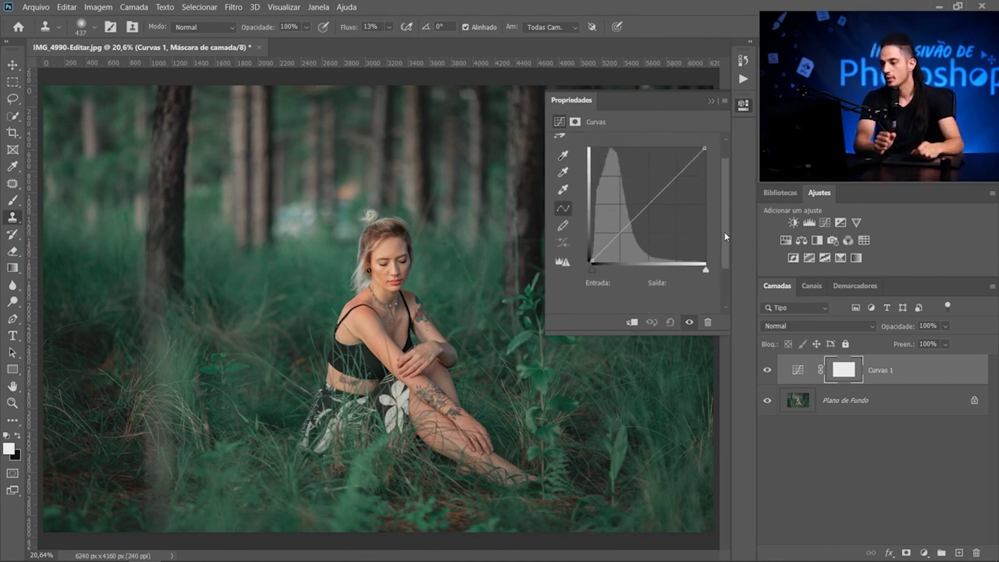
pyautogui.scroll(-1, 726, 241)
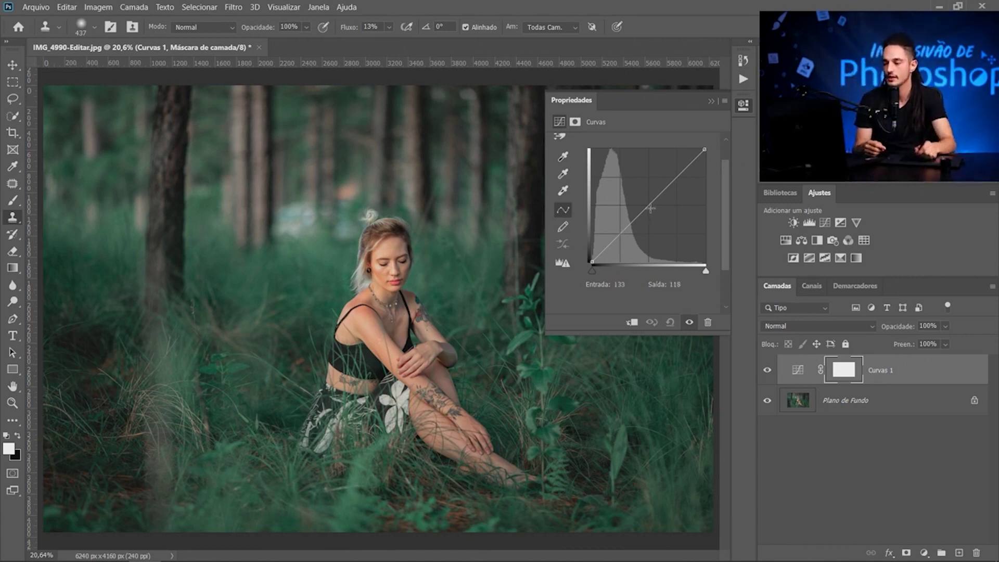
# Step: Anchor the curve with a lower point near 61/62 and an upper point near 192/190, undoing a test drag
pyautogui.click(619, 233)
pyautogui.moveTo(619, 233); pyautogui.dragTo(619, 235)
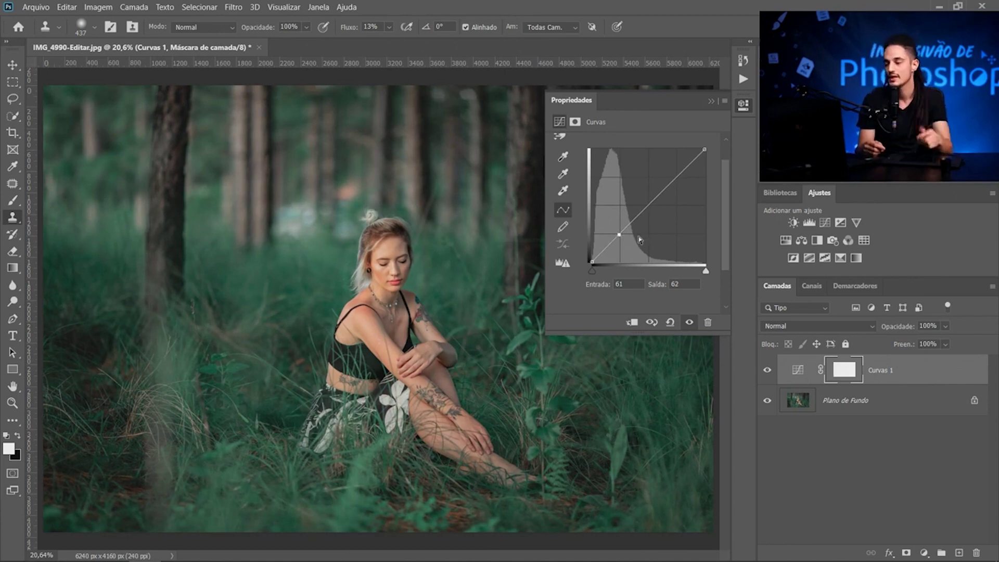
pyautogui.moveTo(620, 237); pyautogui.dragTo(614, 228)
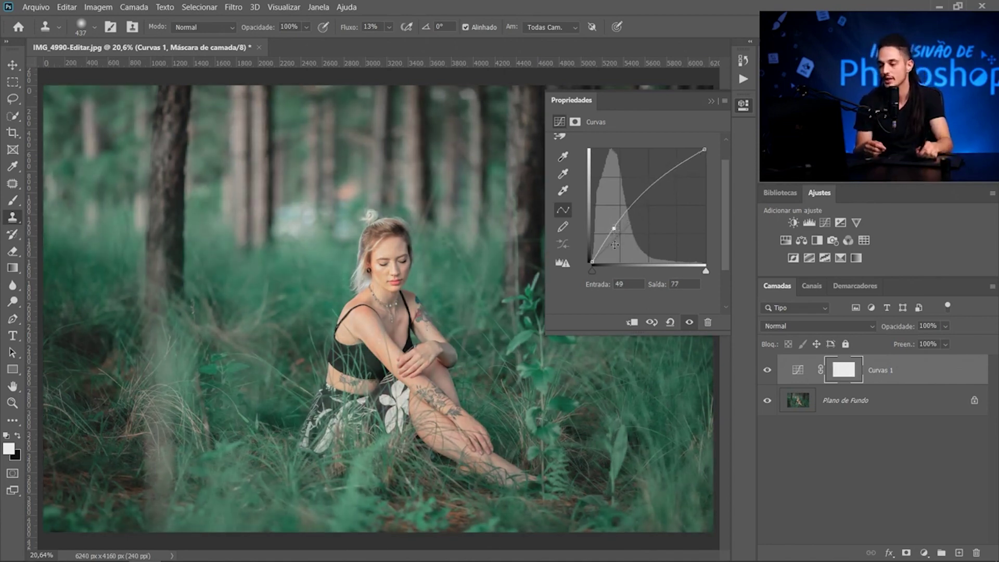
pyautogui.moveTo(614, 228); pyautogui.dragTo(623, 241)
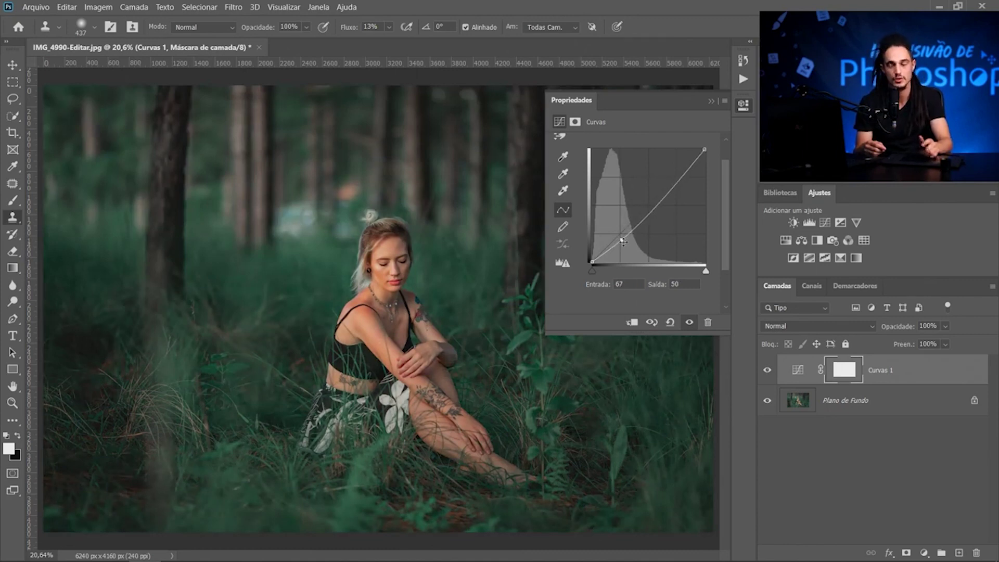
pyautogui.hotkey('ctrl', 'z')
pyautogui.hotkey('ctrl', 'z')
pyautogui.click(677, 177)
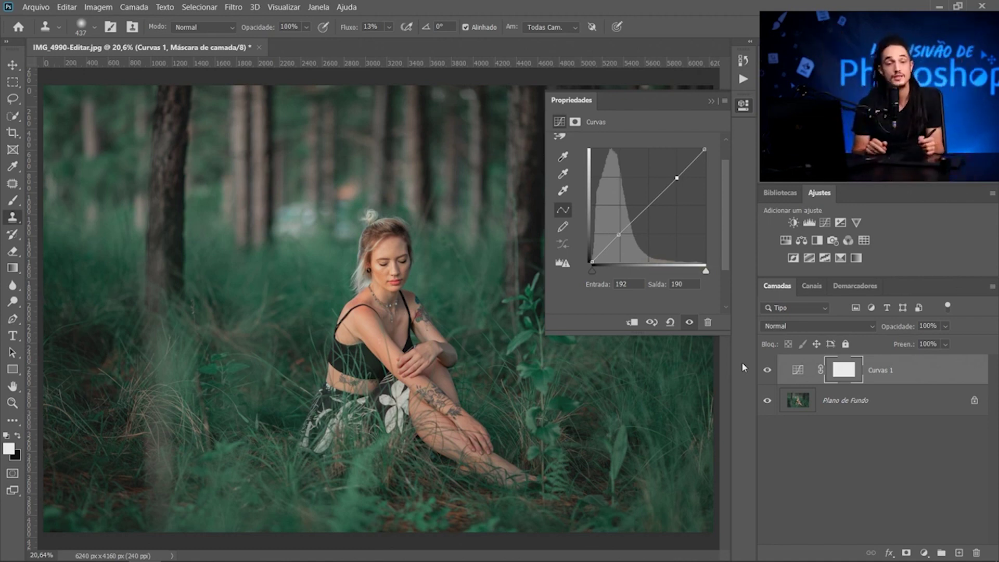
pyautogui.moveTo(677, 179)
pyautogui.mouseDown()
pyautogui.moveTo(674, 169)
pyautogui.moveTo(682, 181)
pyautogui.mouseUp()
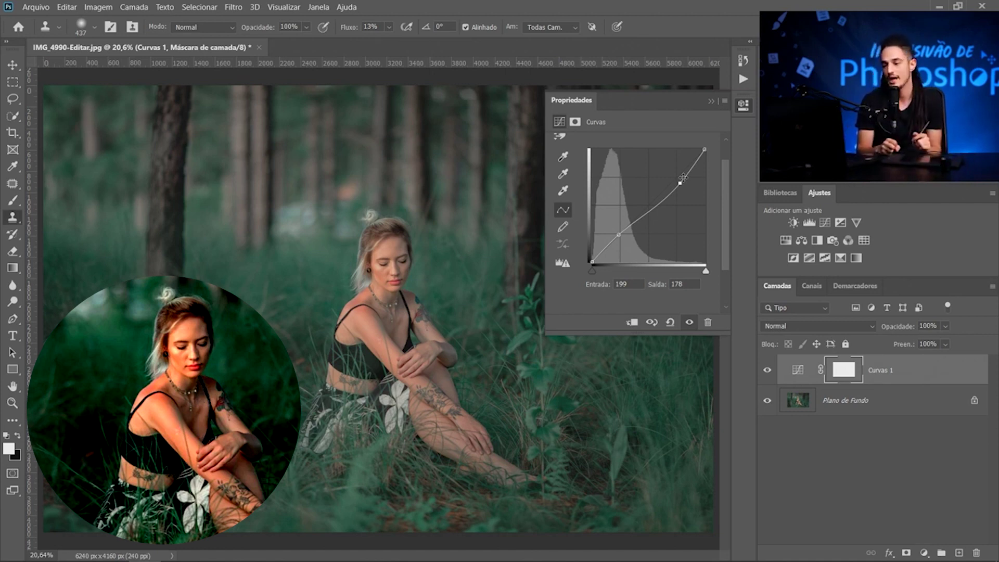
# Step: Lift the upper point (186 to 202) and drop the lower point (67 to 55) into a gentle S-curve
pyautogui.moveTo(680, 183); pyautogui.dragTo(676, 176)
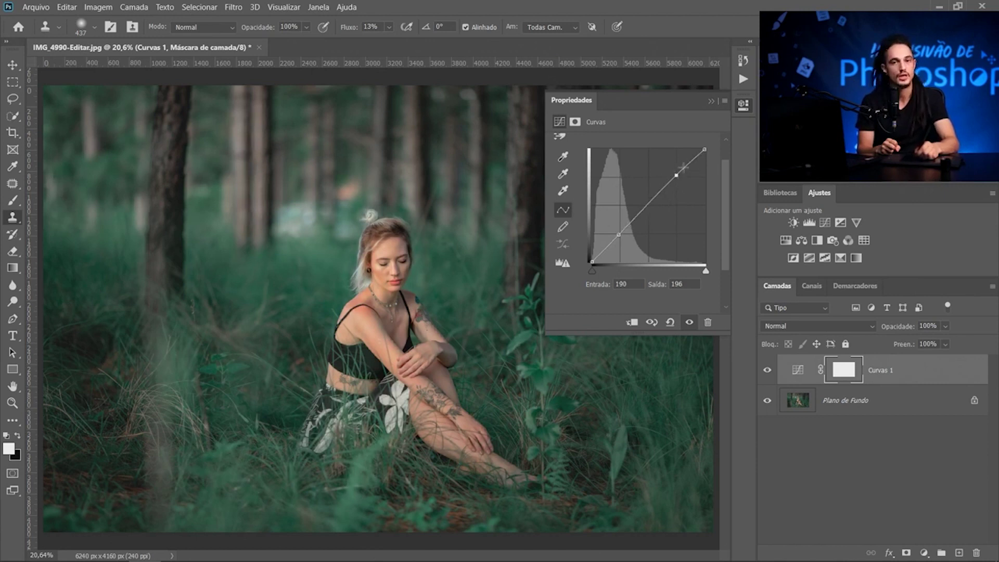
pyautogui.moveTo(676, 176); pyautogui.dragTo(674, 172)
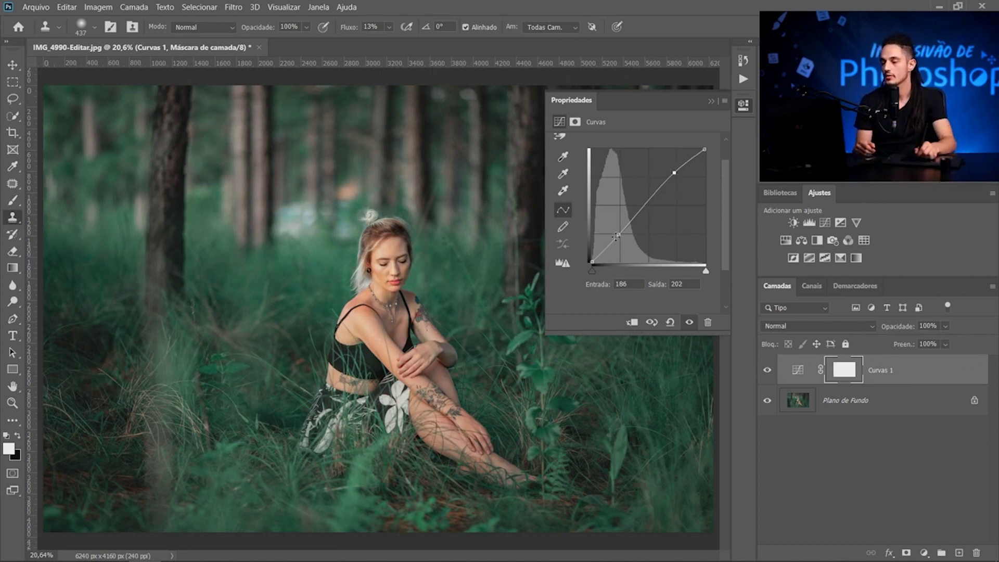
pyautogui.moveTo(619, 235); pyautogui.dragTo(622, 237)
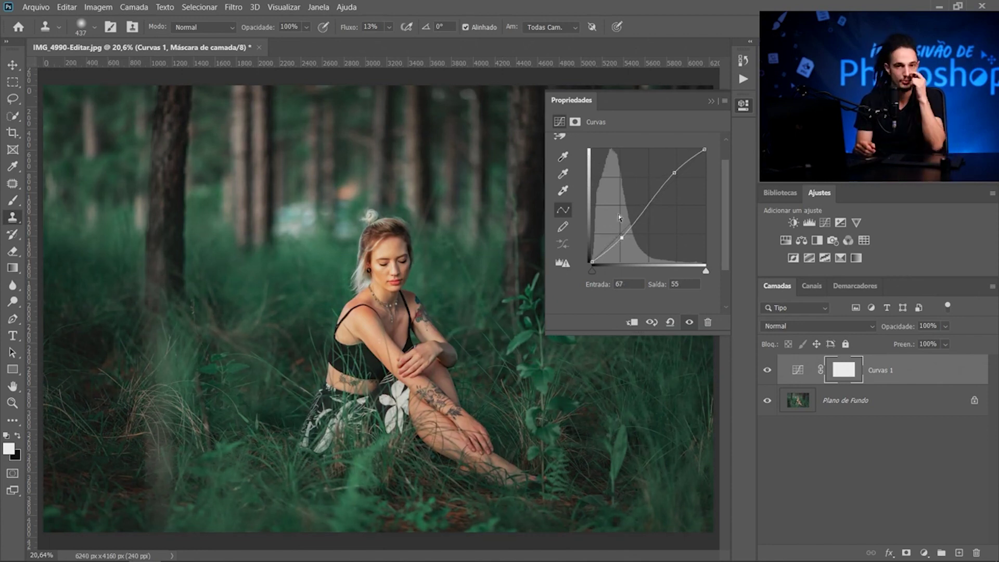
# Step: Compare the photo with Curvas 1 hidden and shown, then raise the black endpoint to about output 15
pyautogui.click(768, 371)
pyautogui.click(768, 370)
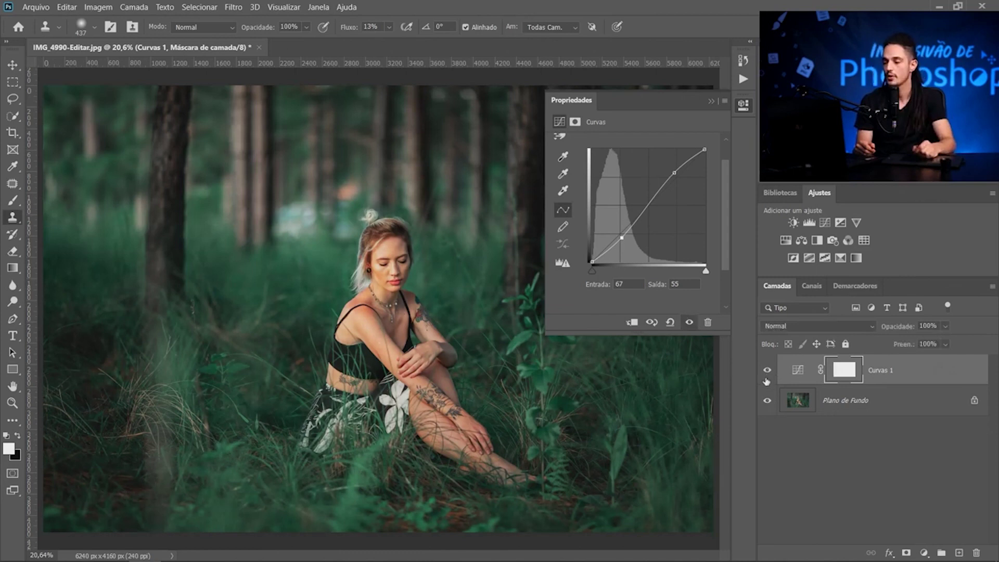
pyautogui.click(766, 368)
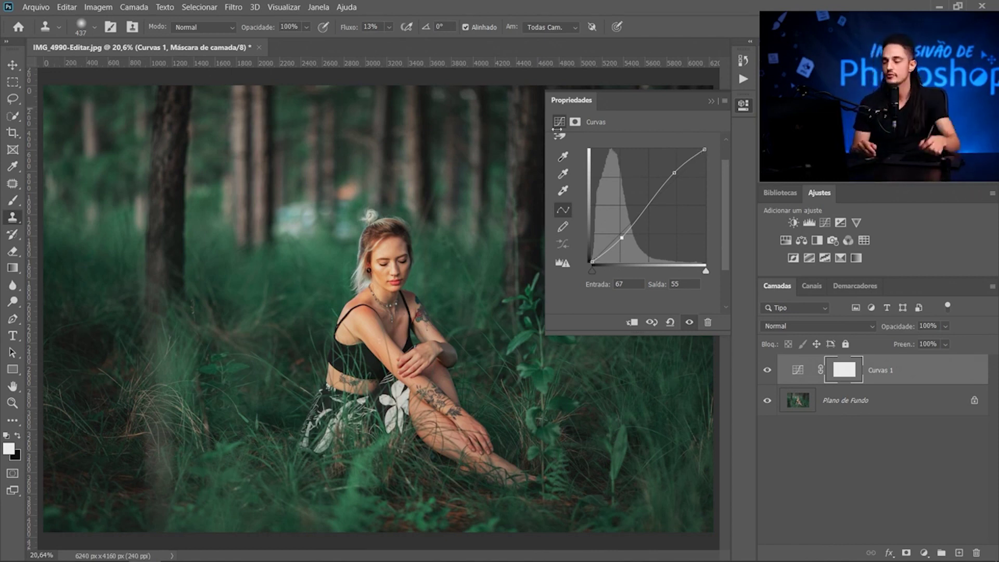
pyautogui.moveTo(592, 264); pyautogui.dragTo(588, 273)
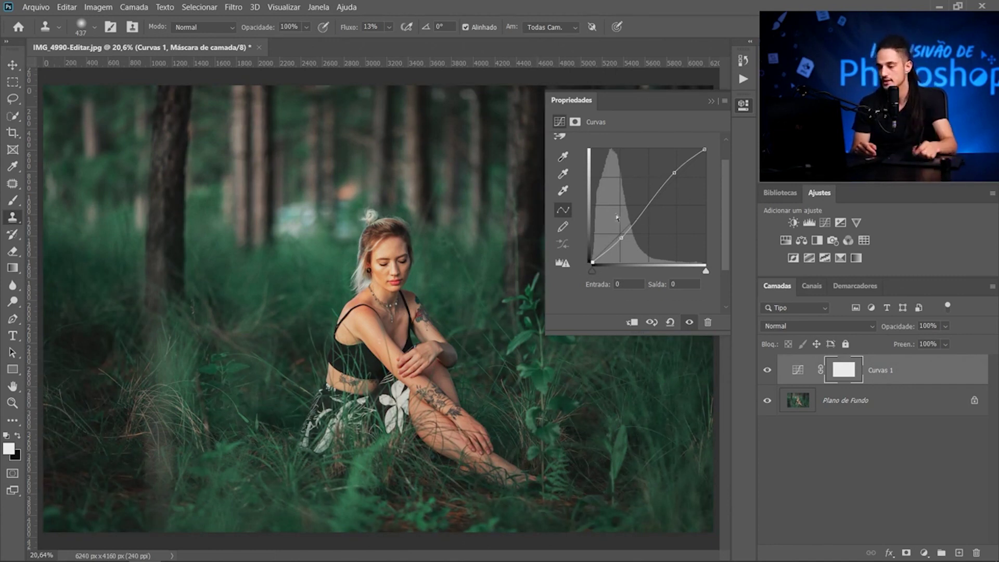
pyautogui.moveTo(592, 262); pyautogui.dragTo(588, 254)
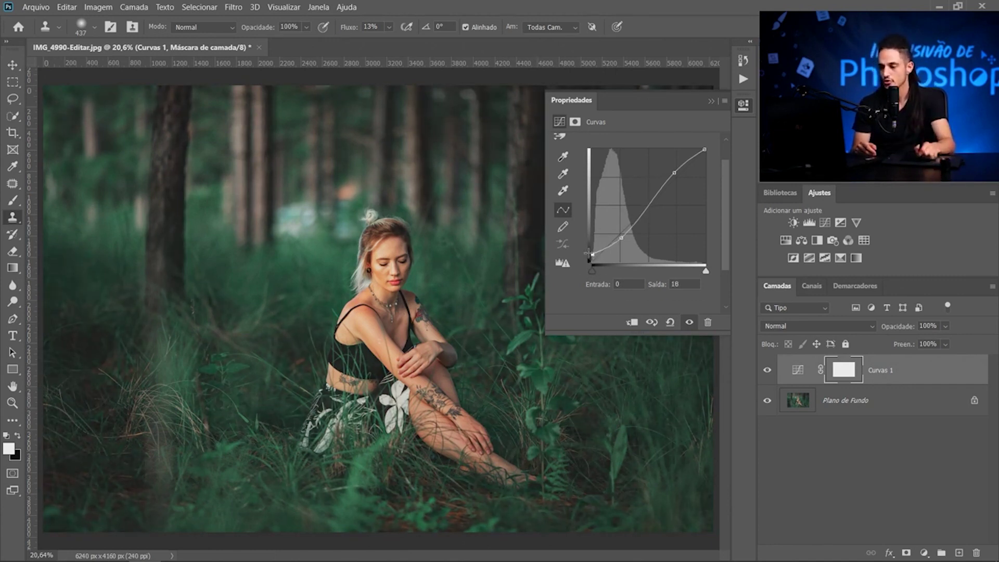
# Step: Compare the faded shadows with and without curves, then drag the shadow point off the curve
pyautogui.click(767, 370)
pyautogui.click(767, 371)
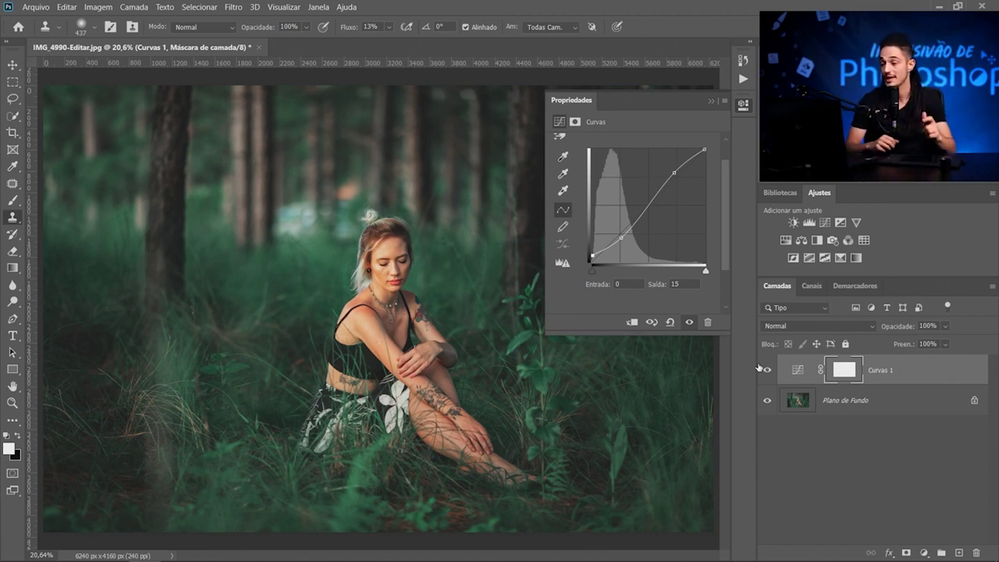
pyautogui.moveTo(592, 256); pyautogui.dragTo(744, 107)
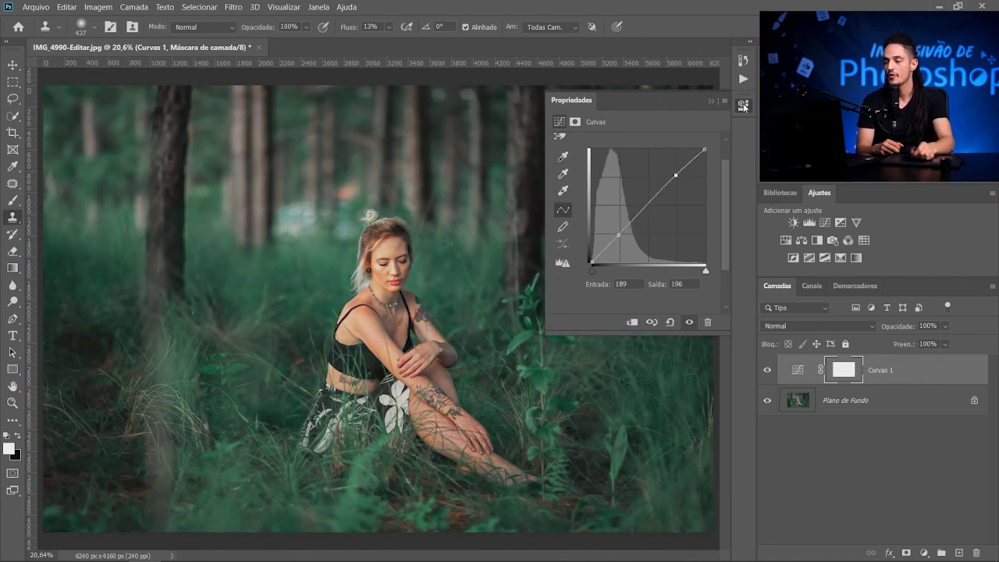
# Step: Reopen the Curvas 1 properties, then open the road portrait IMG_4839 as a second document
pyautogui.click(744, 114)
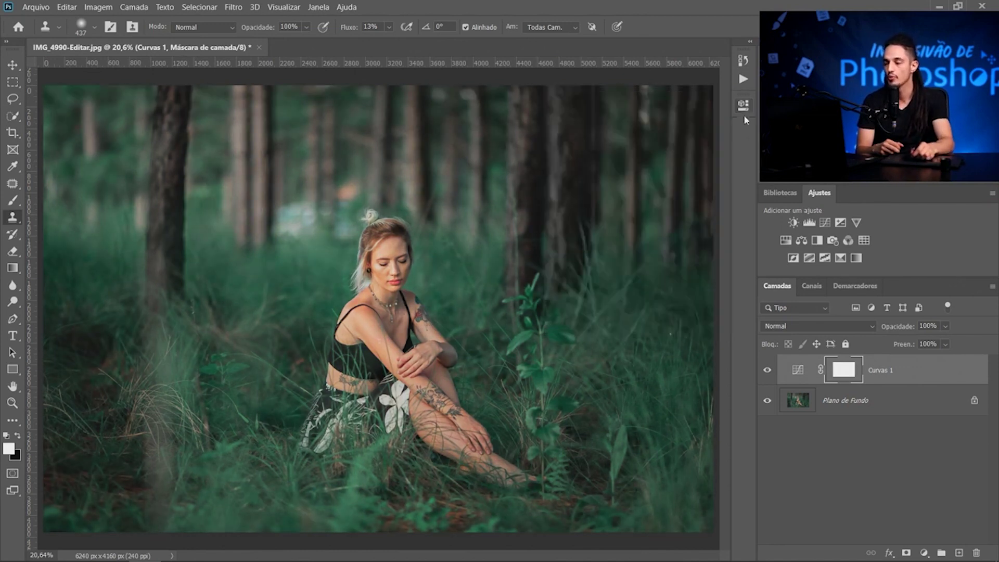
pyautogui.doubleClick(799, 370)
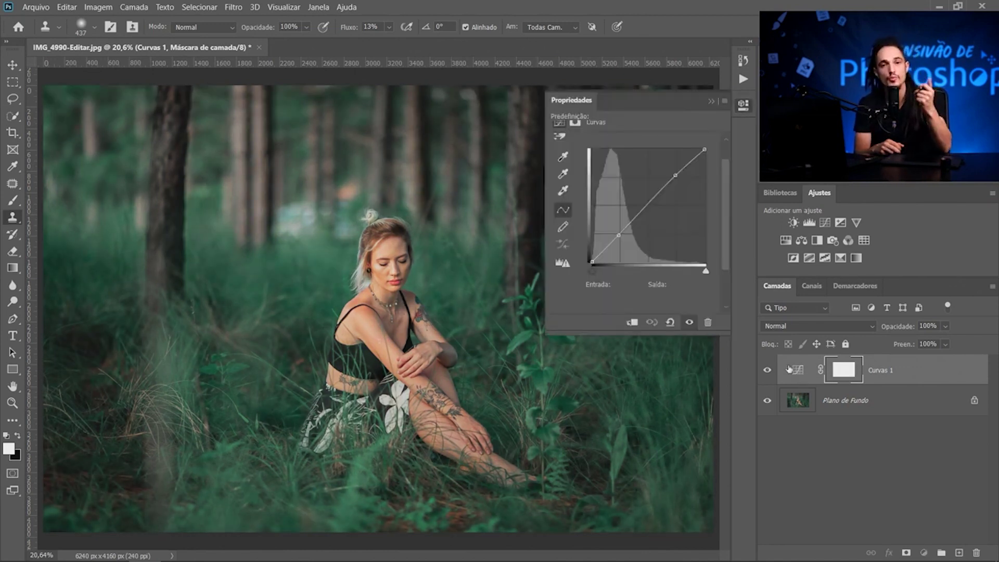
pyautogui.press('b')
pyautogui.press('x')
pyautogui.hotkey('ctrl', 'o')
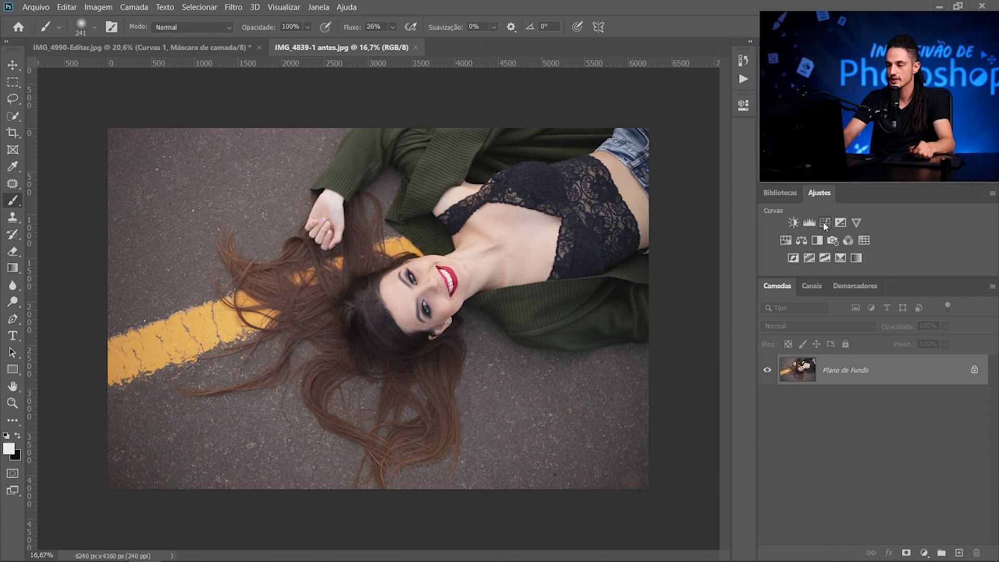
pyautogui.click(924, 552)
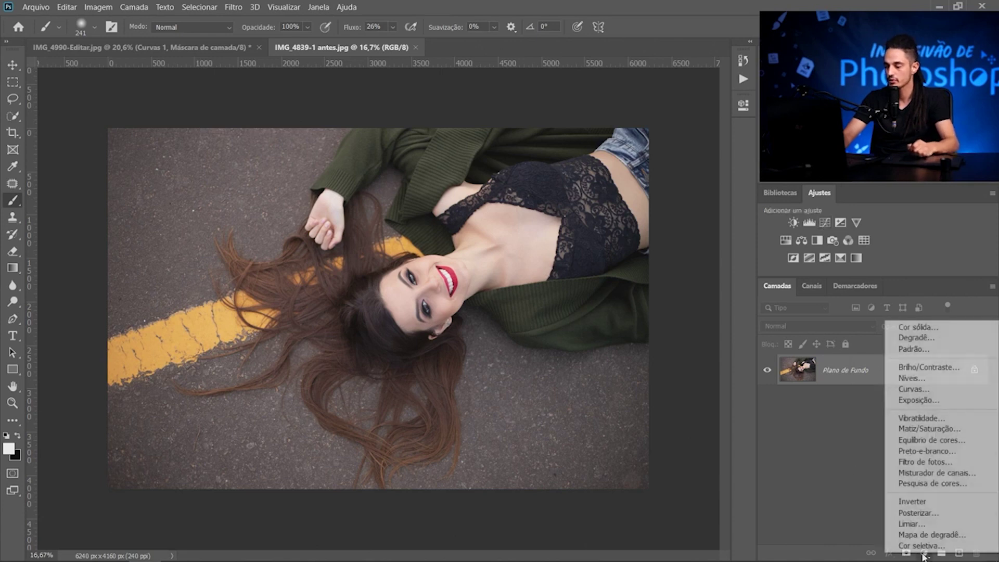
# Step: Add a Curves layer to the road portrait with a darkening S-curve and slightly lifted black point
pyautogui.click(914, 390)
pyautogui.moveTo(635, 246); pyautogui.dragTo(641, 258)
pyautogui.click(686, 198)
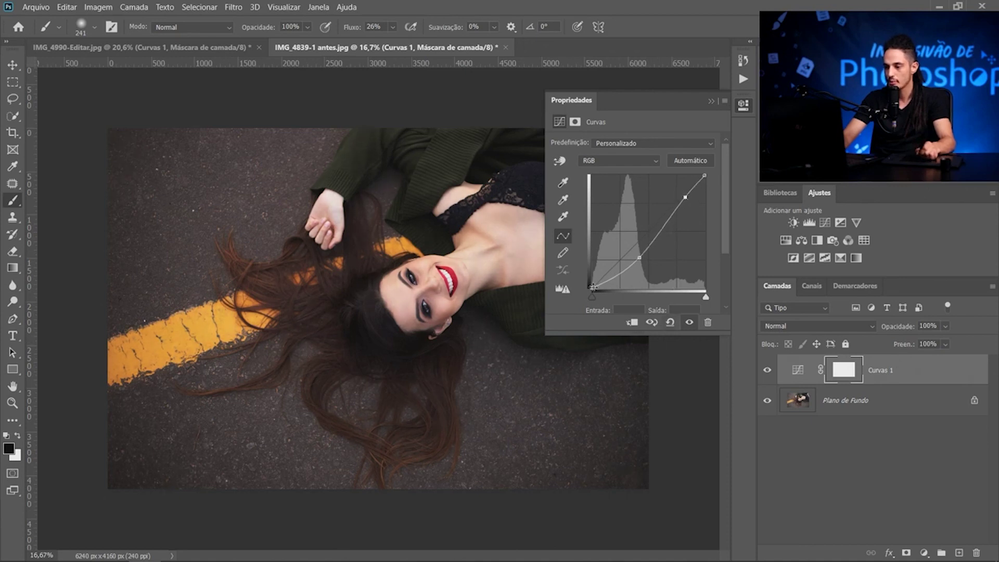
pyautogui.moveTo(592, 286); pyautogui.dragTo(592, 281)
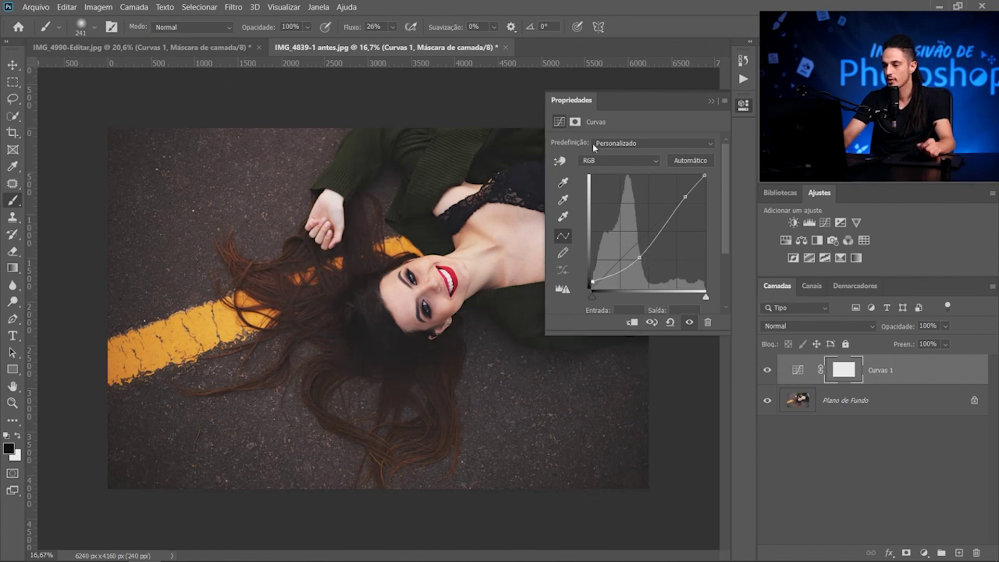
pyautogui.click(743, 105)
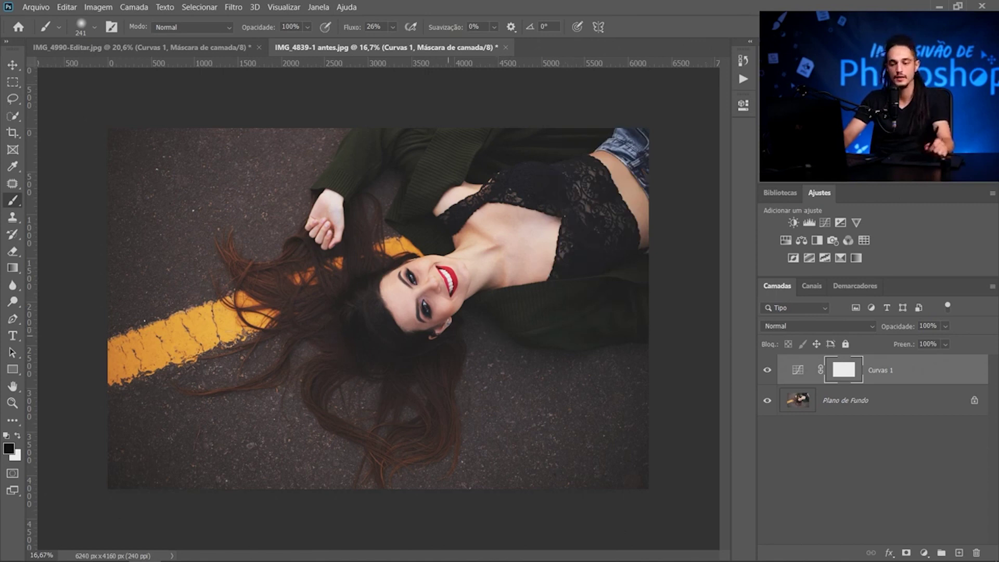
# Step: Paint black over the woman on the Curvas 1 mask with a ~913 px soft brush and compare with the layer hidden
pyautogui.moveTo(406, 251); pyautogui.dragTo(448, 255)
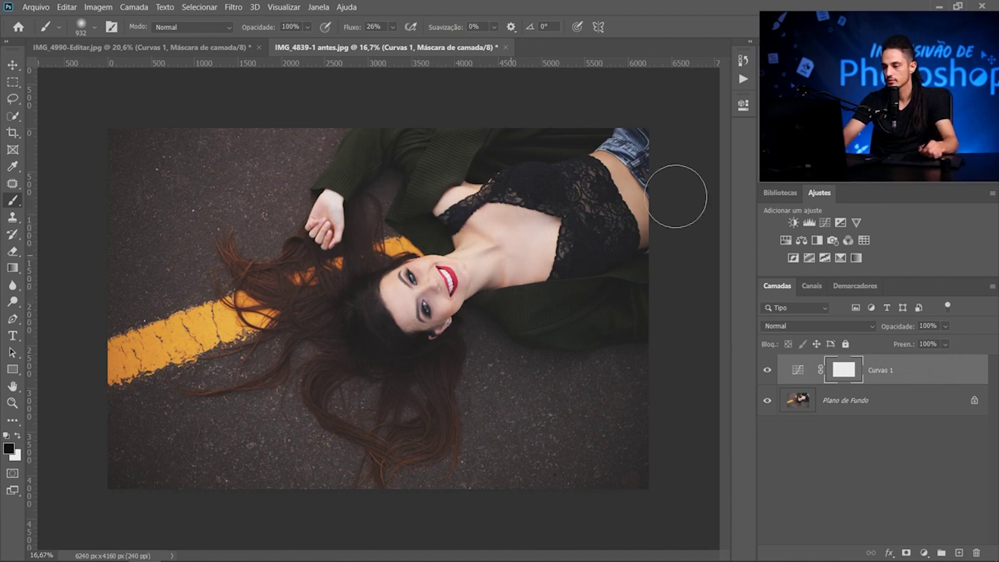
pyautogui.click(766, 372)
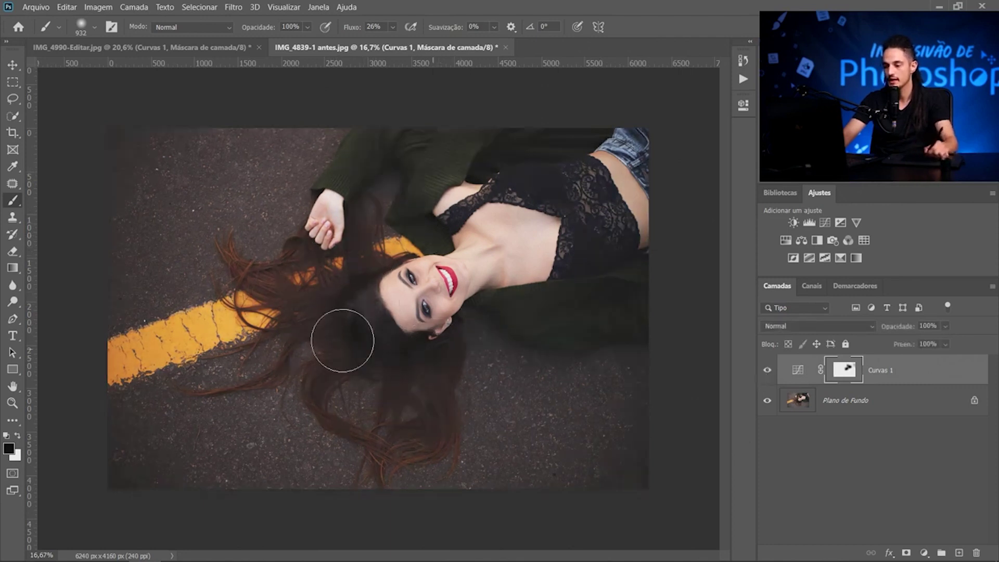
pyautogui.click(767, 370)
pyautogui.click(768, 370)
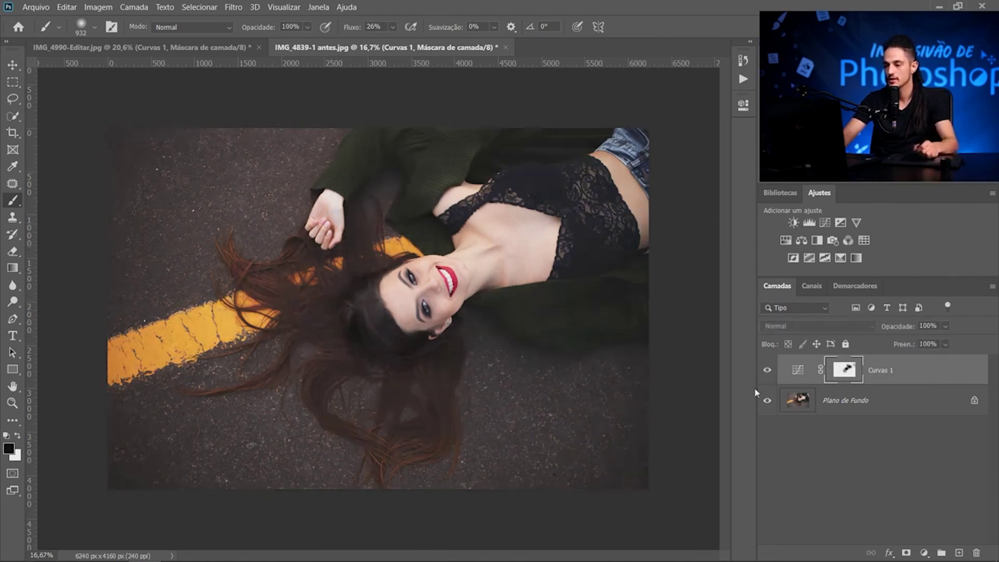